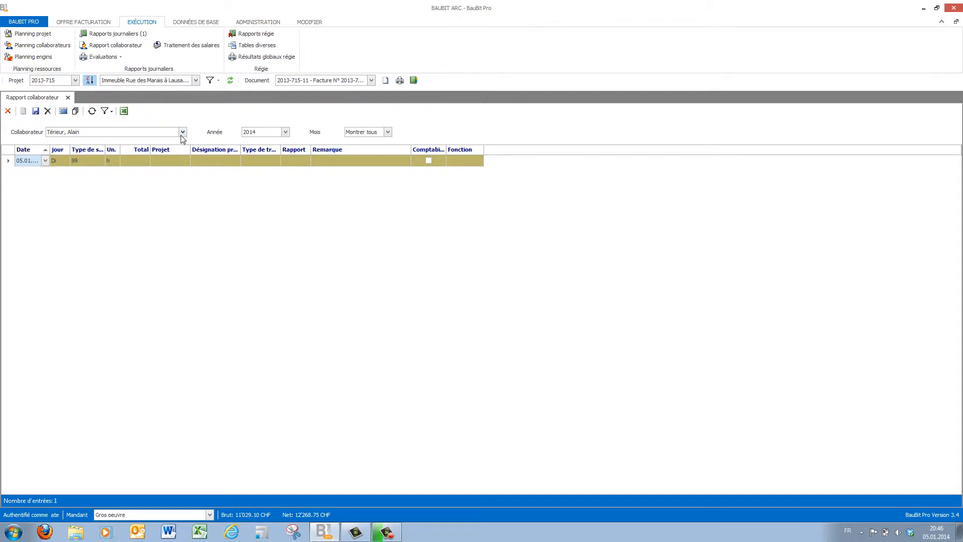
Step: Choose the collaborator and the year 2014 for the collaborator report
click(183, 132)
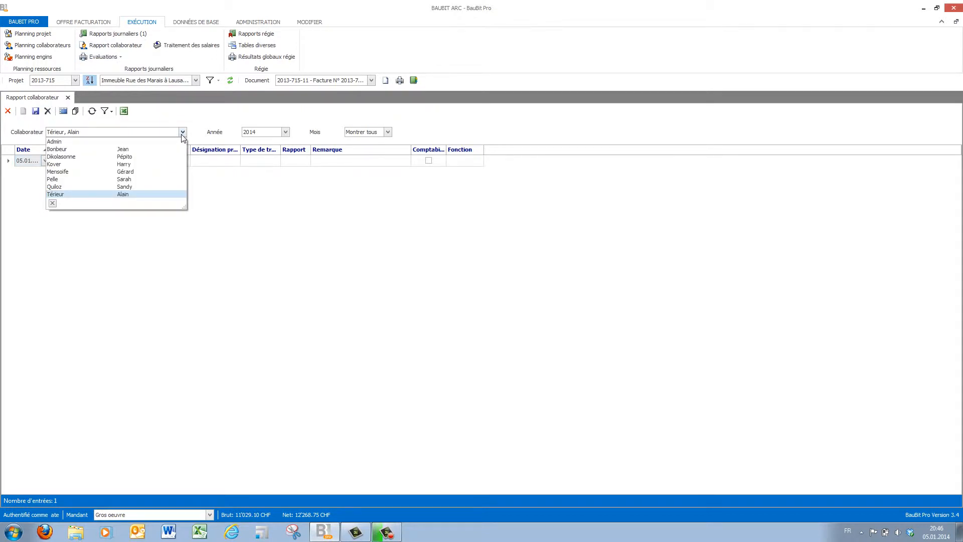
click(153, 194)
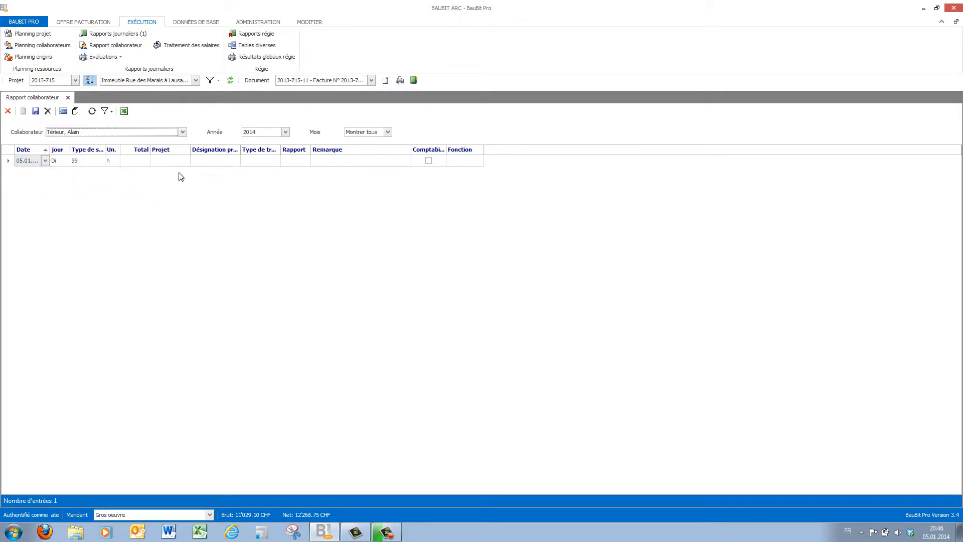
click(274, 132)
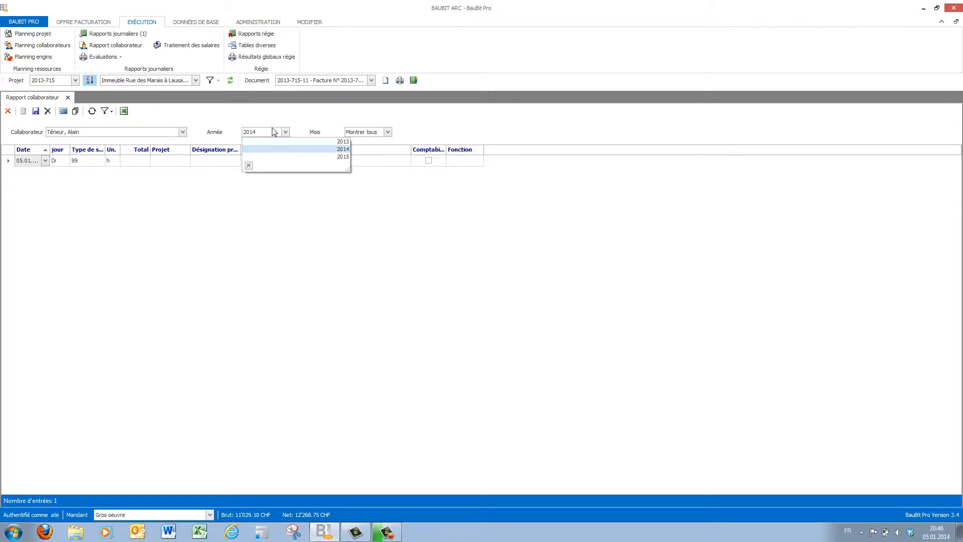
click(274, 132)
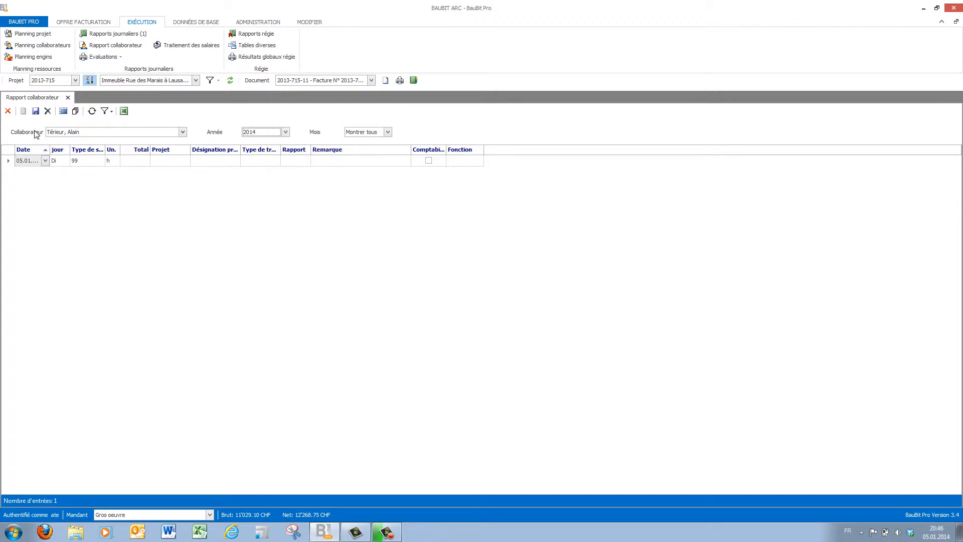
Step: Date the blank report line 06.01.2014 and set its total to 6 hours
click(45, 160)
click(40, 217)
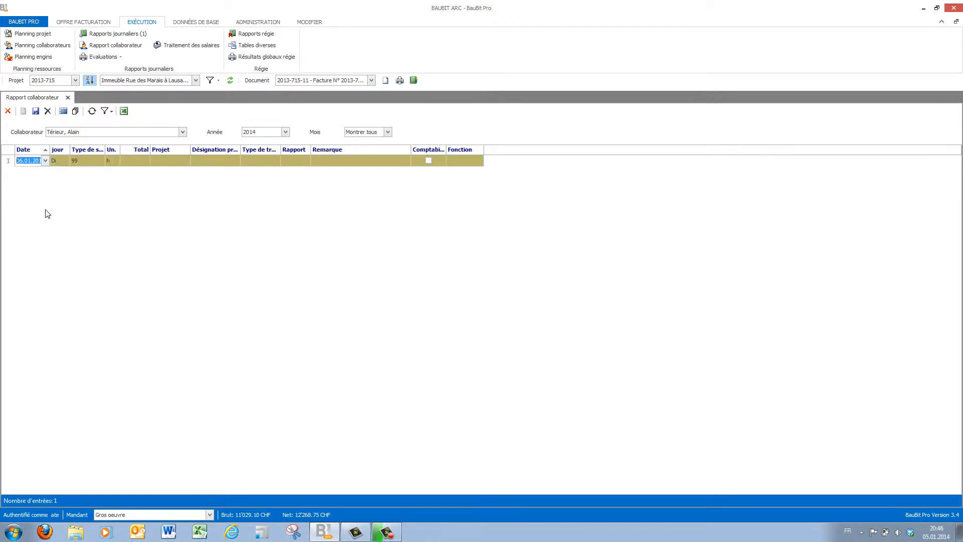
click(125, 161)
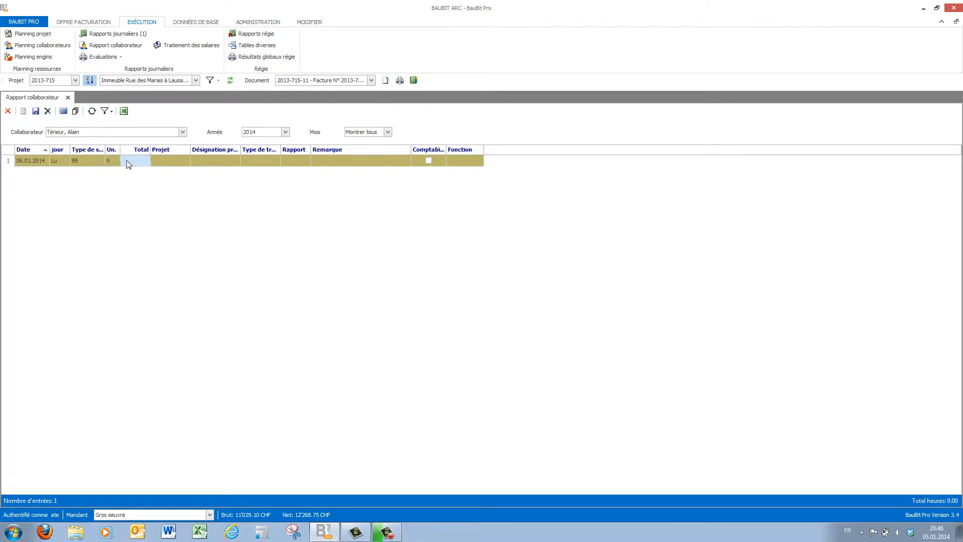
text(6)
key(Tab)
Step: Assign the 6-hour line to project 2013-715 with work type OG and commit the line
text(2013)
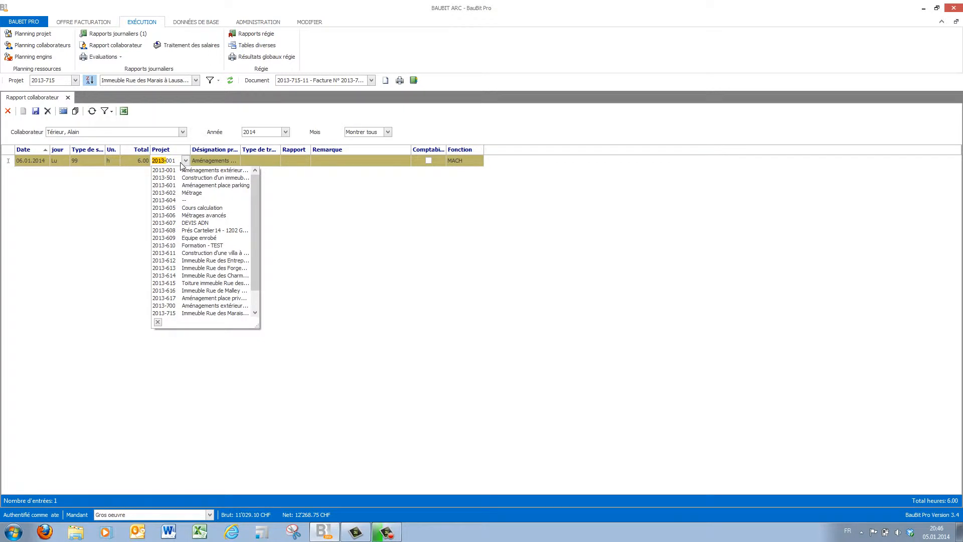
text(-7)
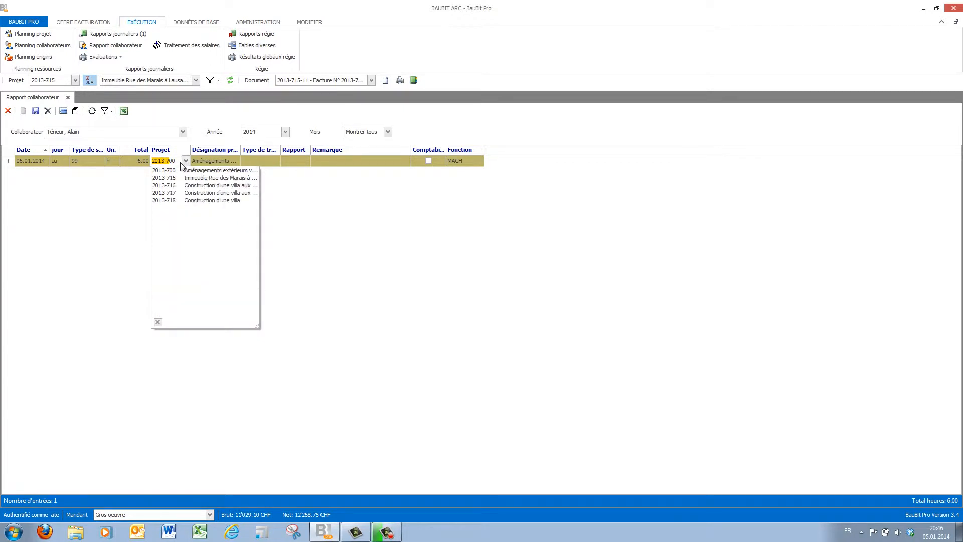
text(15)
key(Tab)
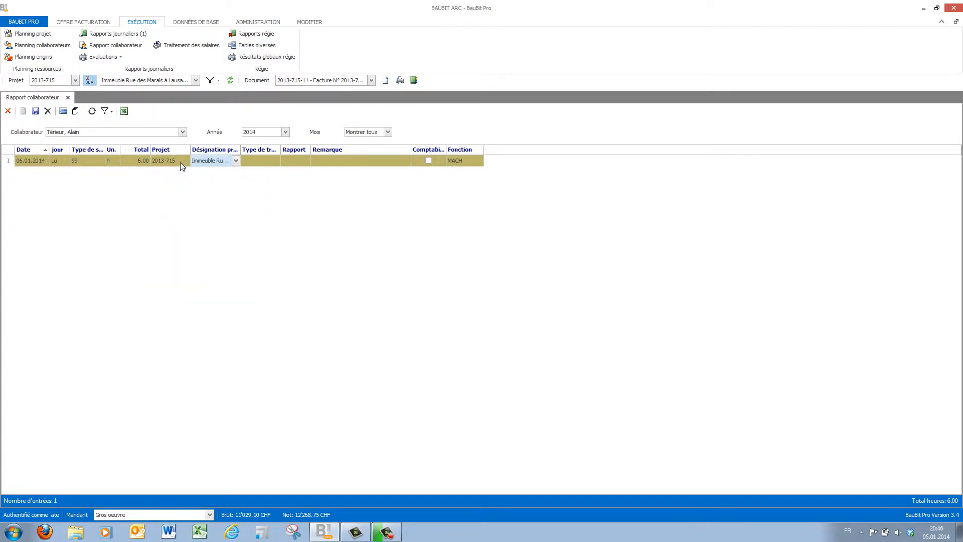
click(271, 160)
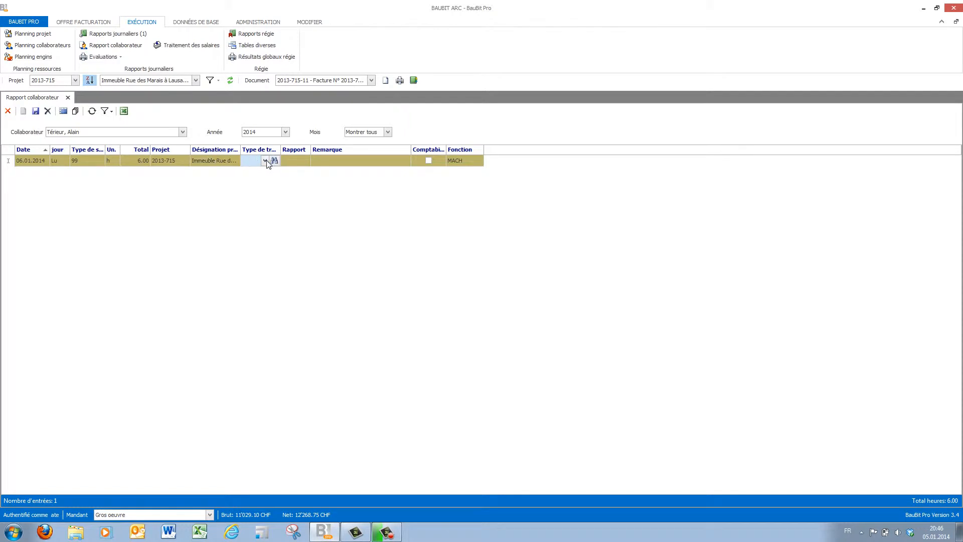
click(265, 160)
click(261, 171)
key(Down)
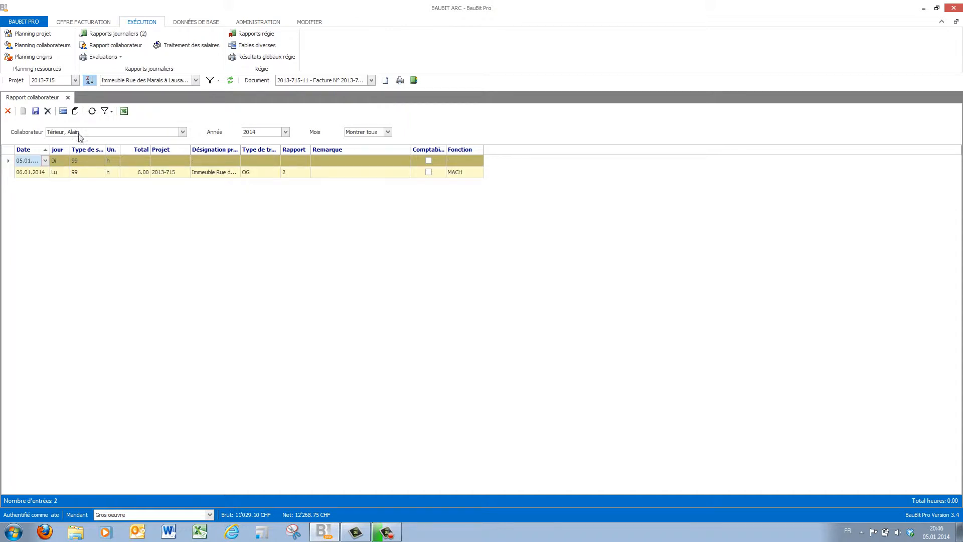
Step: Start a second report line dated 06.01.2014 with a total of 2 hours
click(45, 161)
click(45, 216)
click(131, 161)
text(2)
key(Tab)
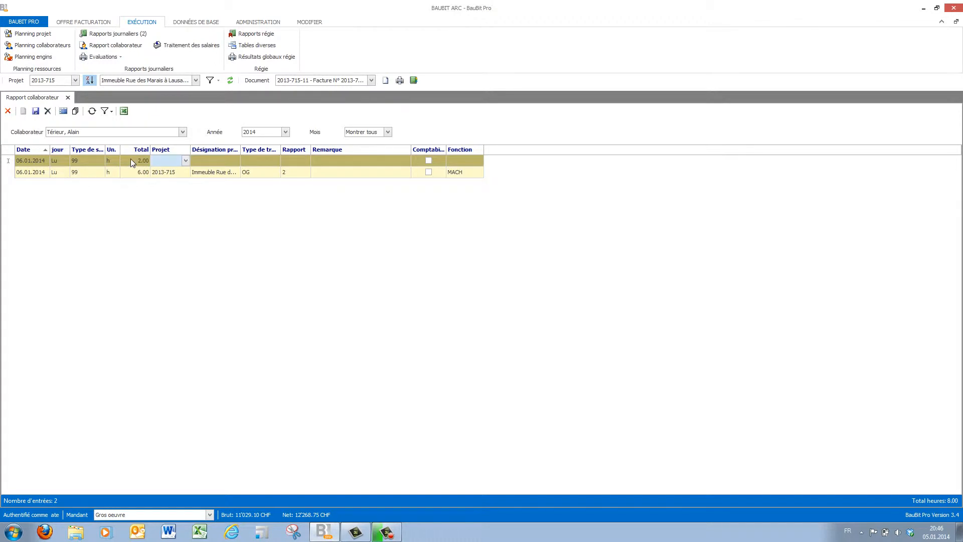
Step: Assign the 2-hour line to project 2013-717 with work type OG, then save and close the collaborator report
text(2013)
text(-717)
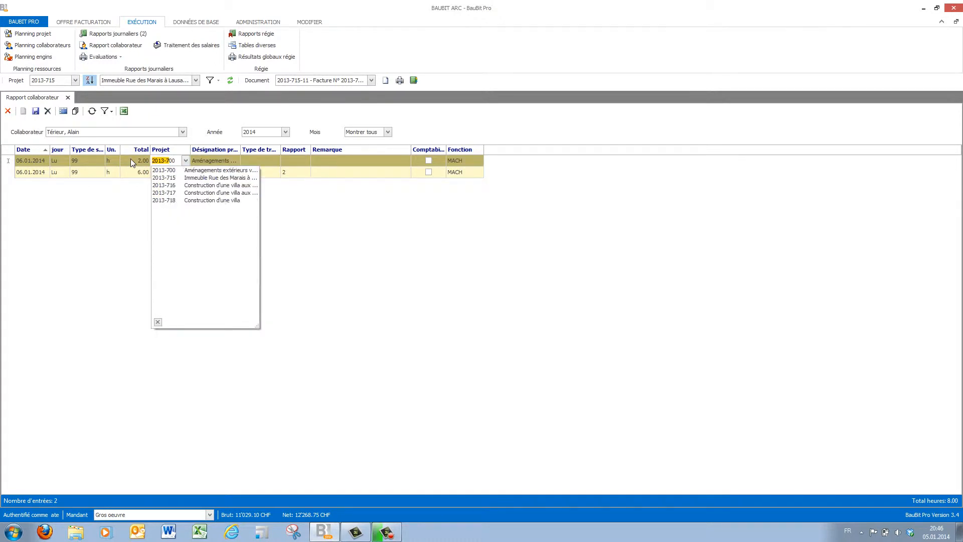
key(Tab)
key(Tab)
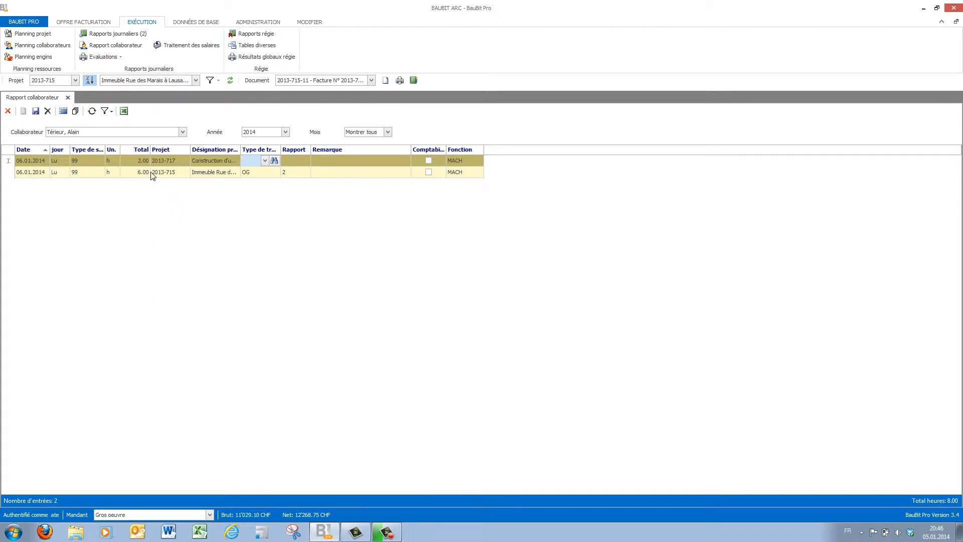
text(OG)
key(Tab)
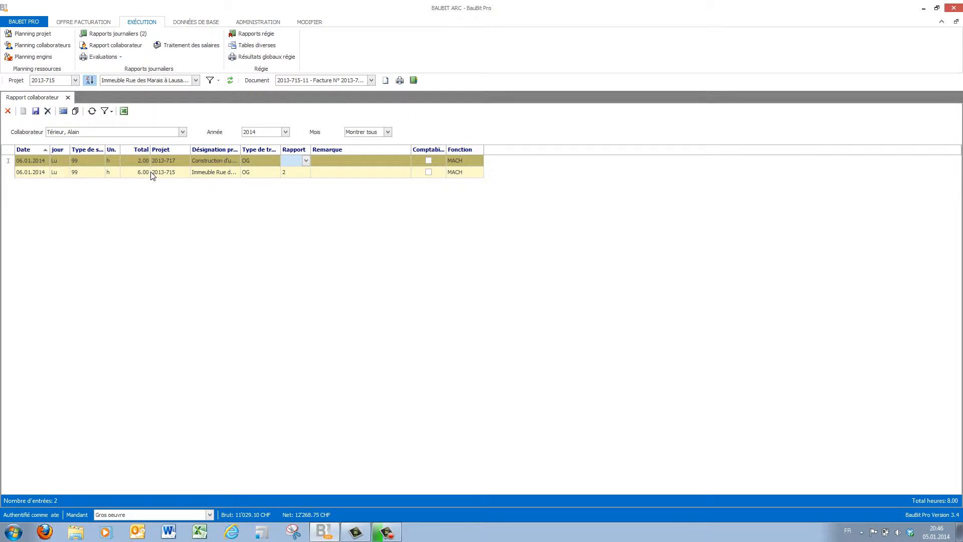
click(36, 111)
click(7, 111)
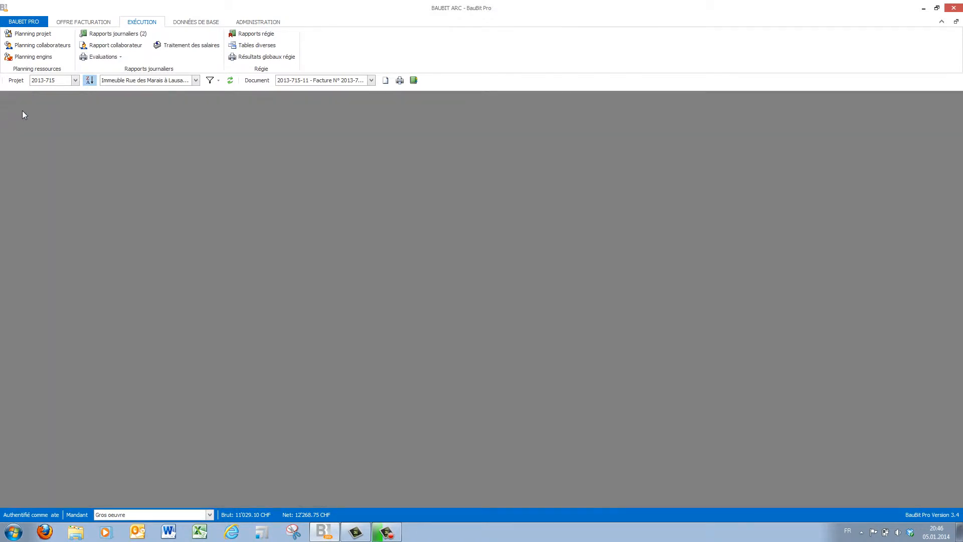
Step: Select project 2013-715 (Immeuble Rue des Marais à Lausanne) and open its daily reports
click(75, 83)
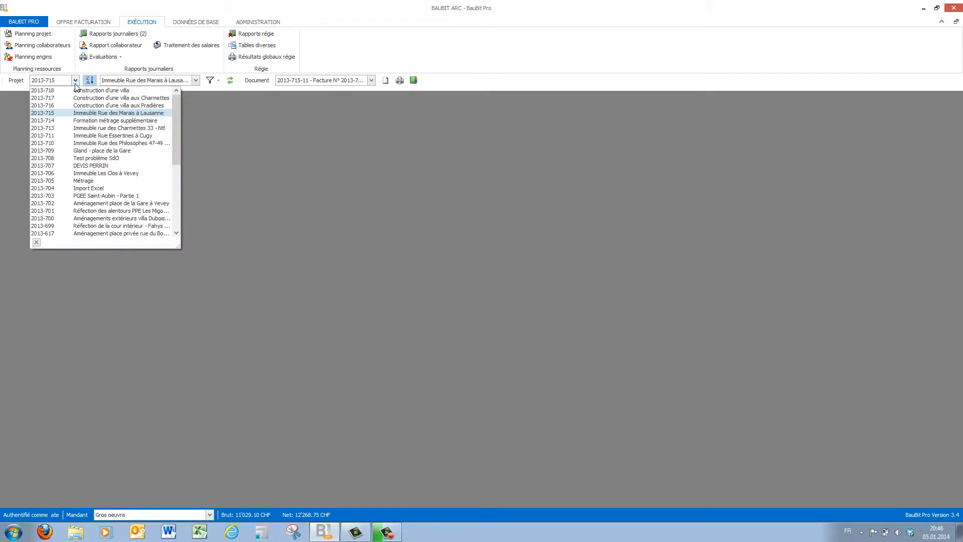
click(55, 115)
click(129, 35)
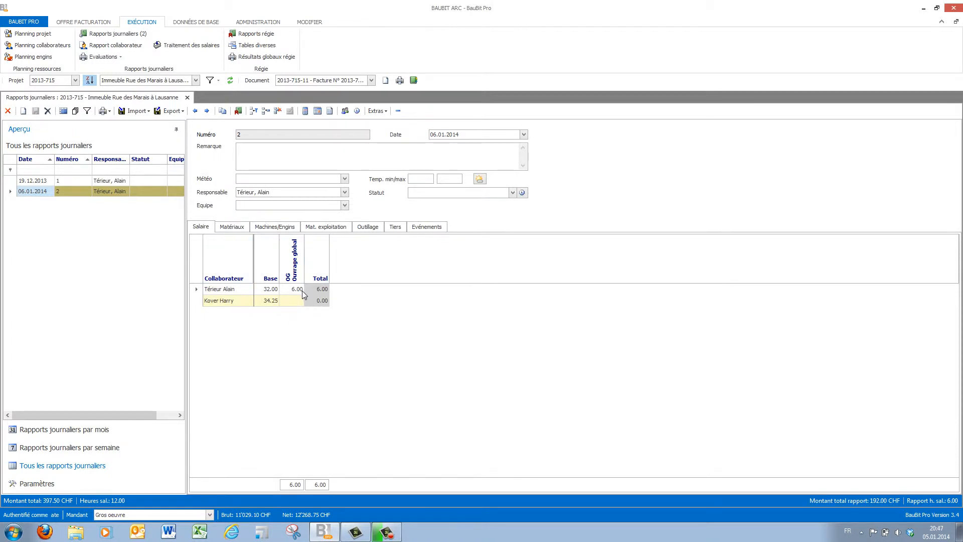
Step: In the materials of the 06.01.2014 daily report, enter 2 m3 of Sable 0/8 mm for OG Ouvrage global
click(236, 229)
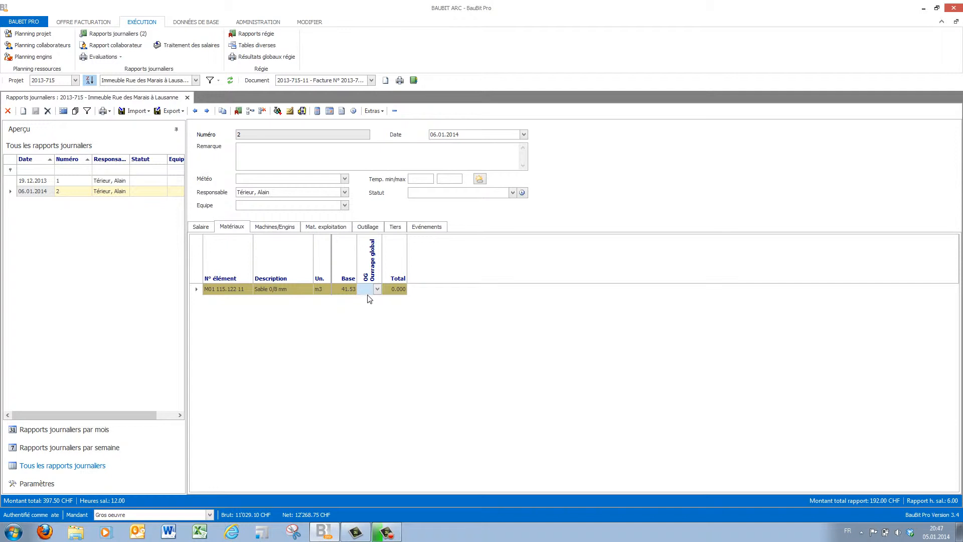
click(369, 292)
text(2)
key(Return)
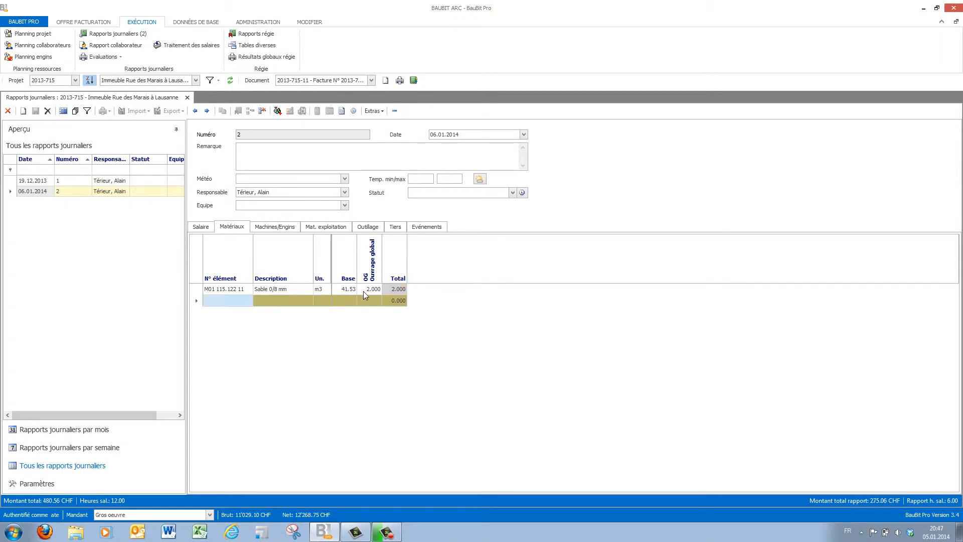
Step: Add the material Grave 8/16 mm in m3 by searching "grave" in the base data, with a quantity of 0.5 for OG
click(235, 302)
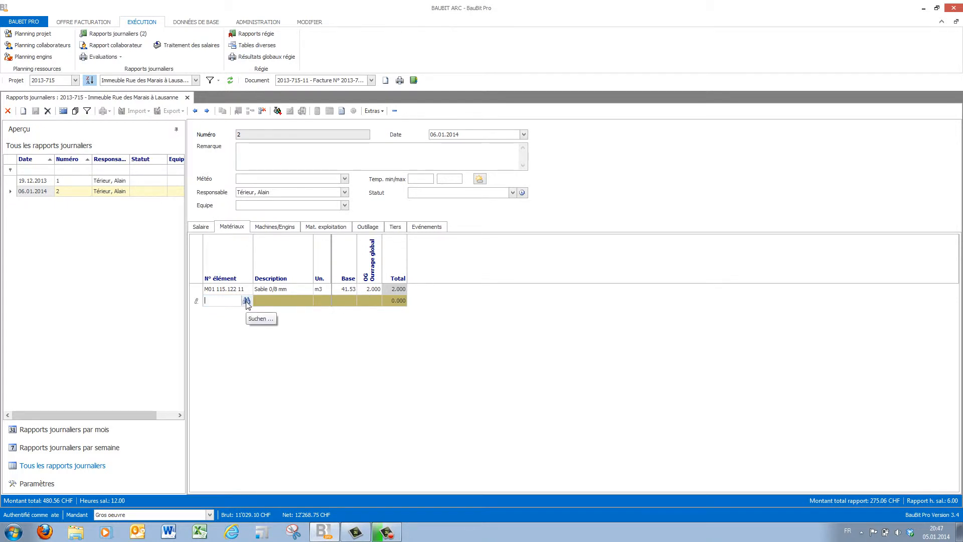
text(grave)
key(Return)
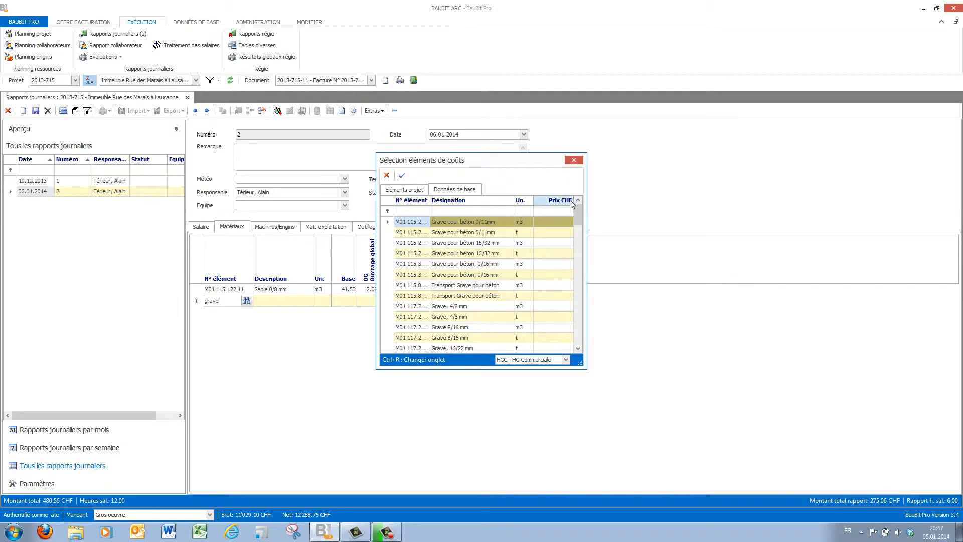
double_click(479, 327)
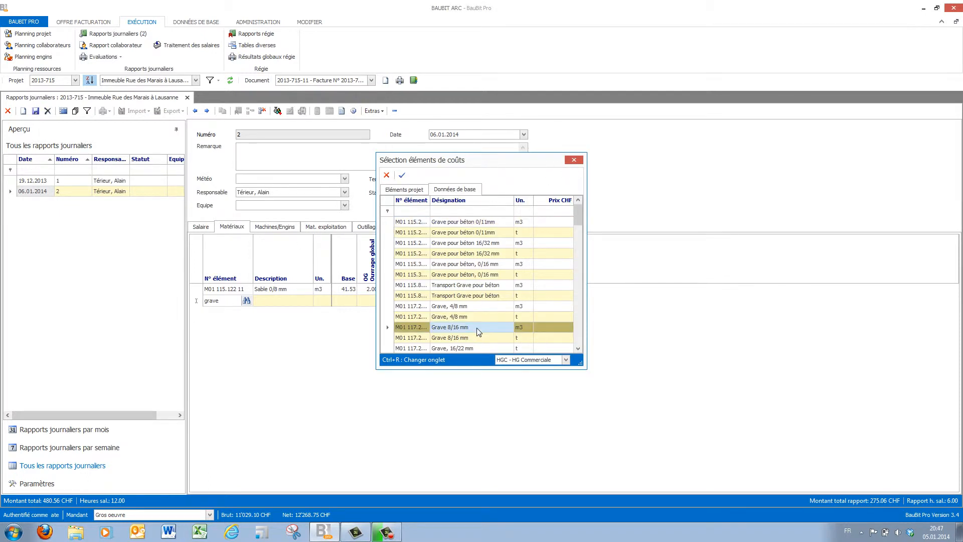
click(374, 303)
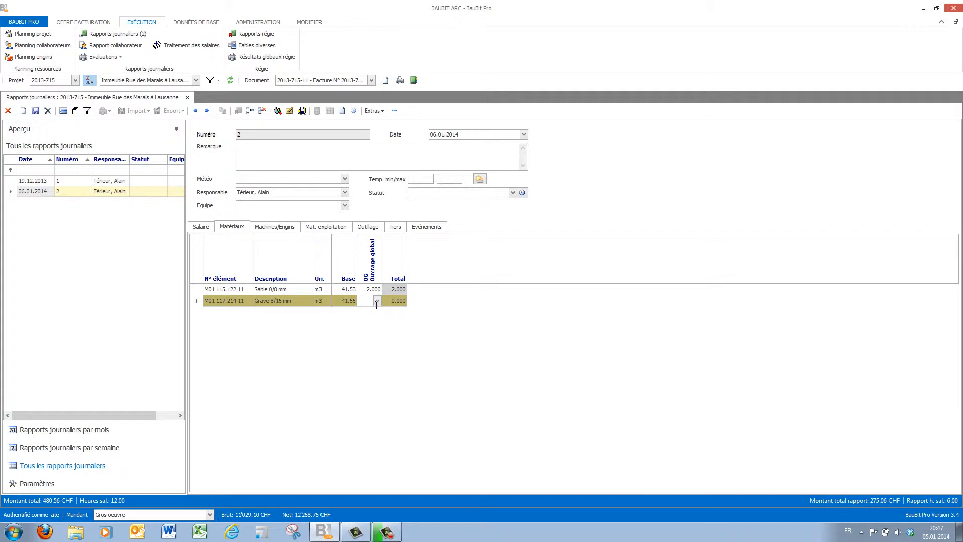
text(0.5)
Step: Record 1 hour on OG for the machine Pelle Takeuchi 219 with cost identifier EaL (Exploit avec Location), and save
click(295, 225)
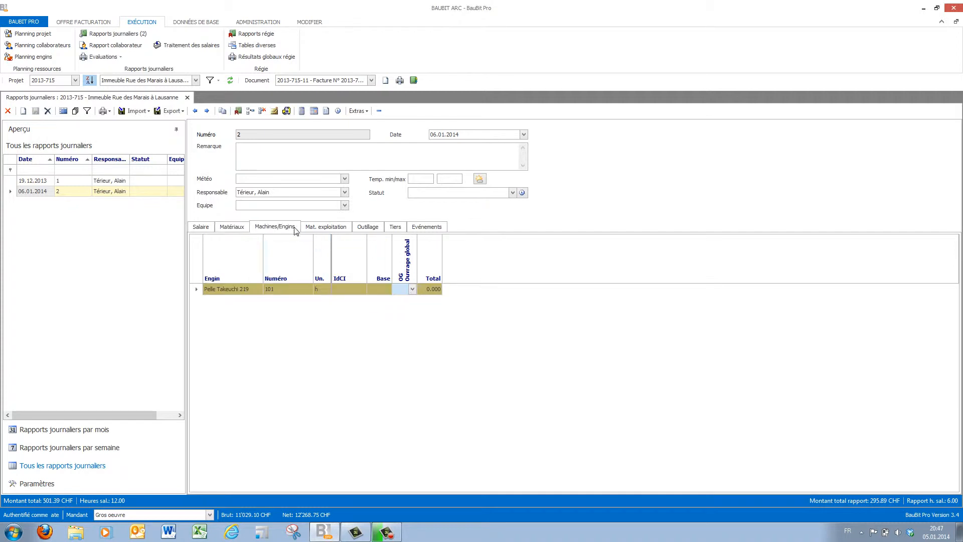
click(344, 288)
click(362, 289)
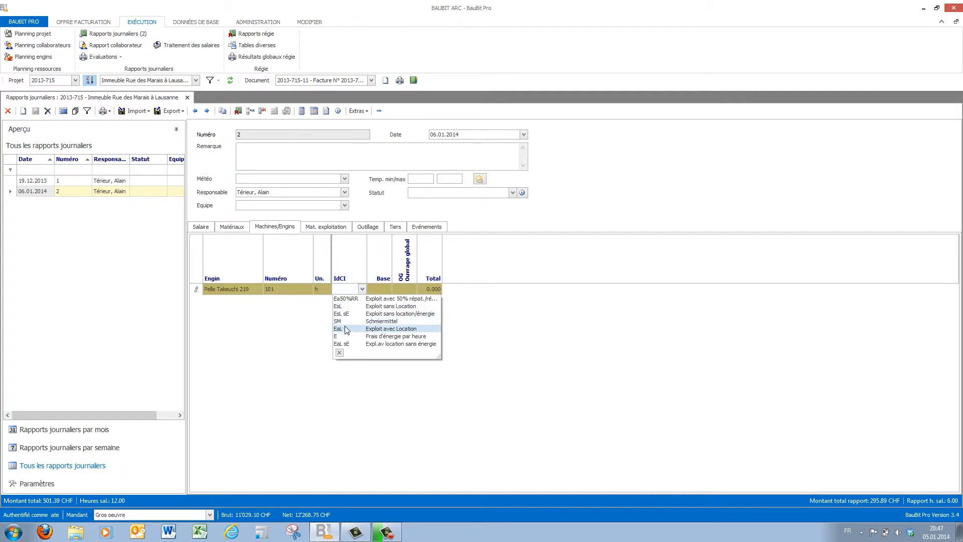
click(357, 325)
click(405, 289)
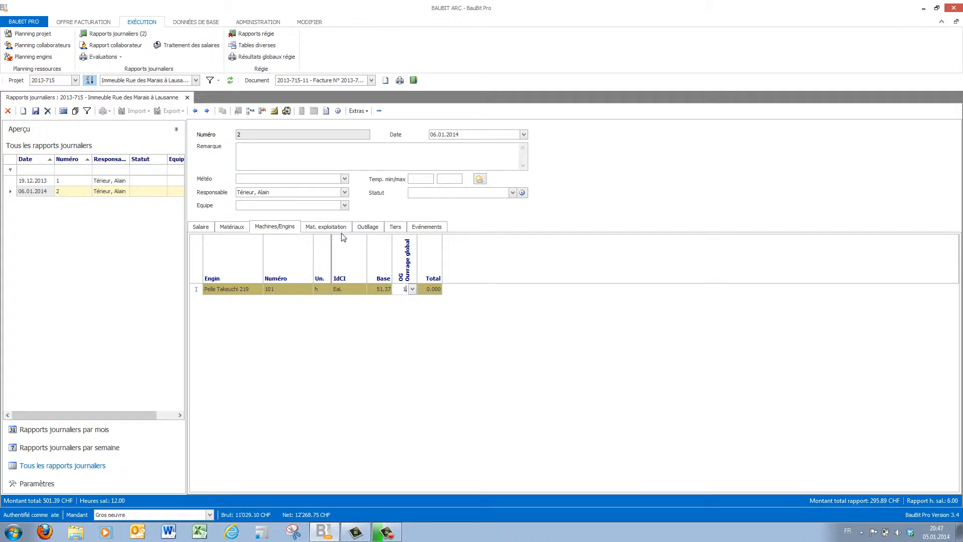
click(36, 111)
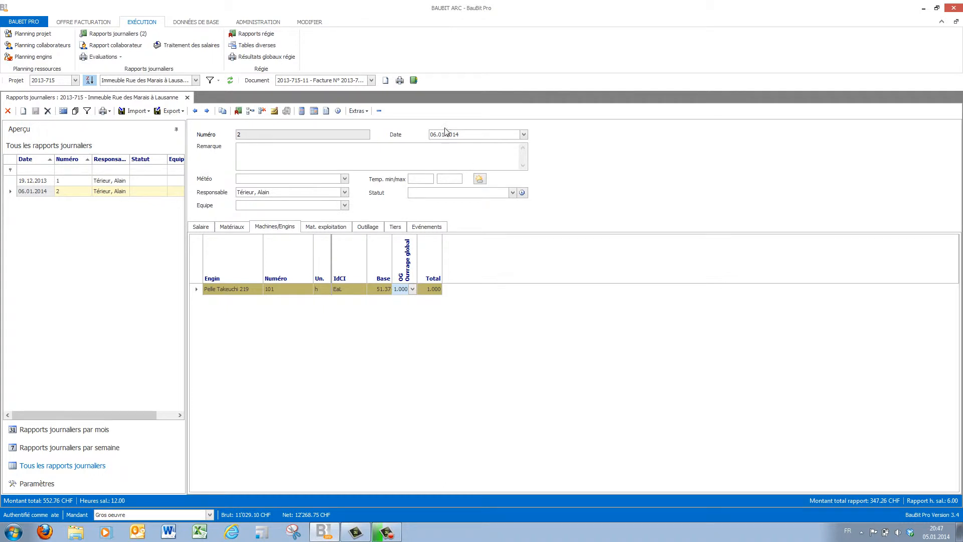
Step: Enter the remark "Déplacement des candélabres" and "Remblayage fouille GAZ" on two lines in the daily report, and save
click(331, 162)
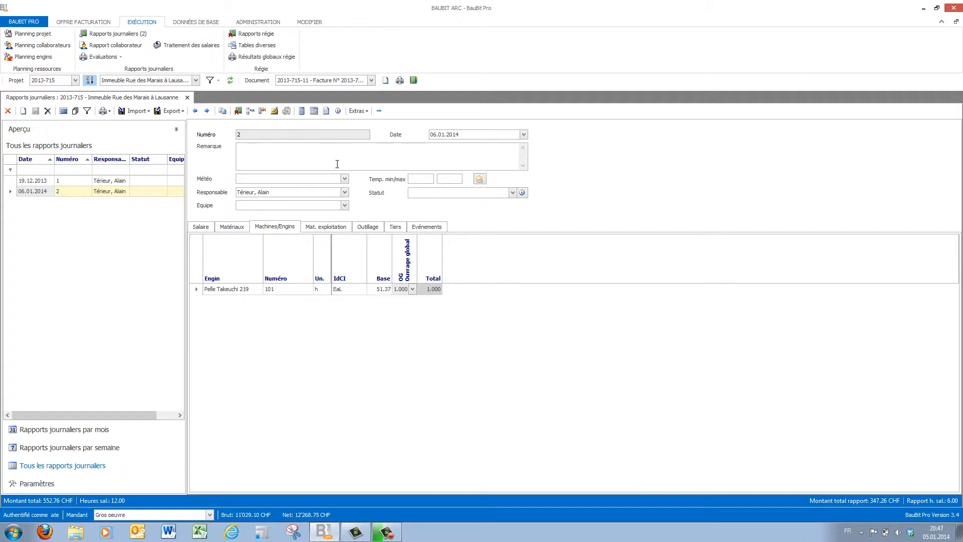
text(Déplacement des candélabres)
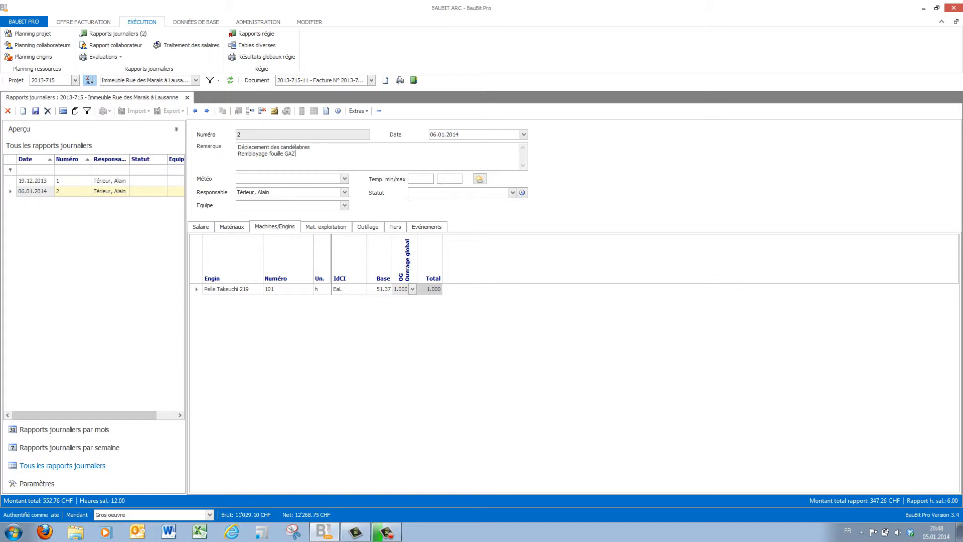
click(35, 111)
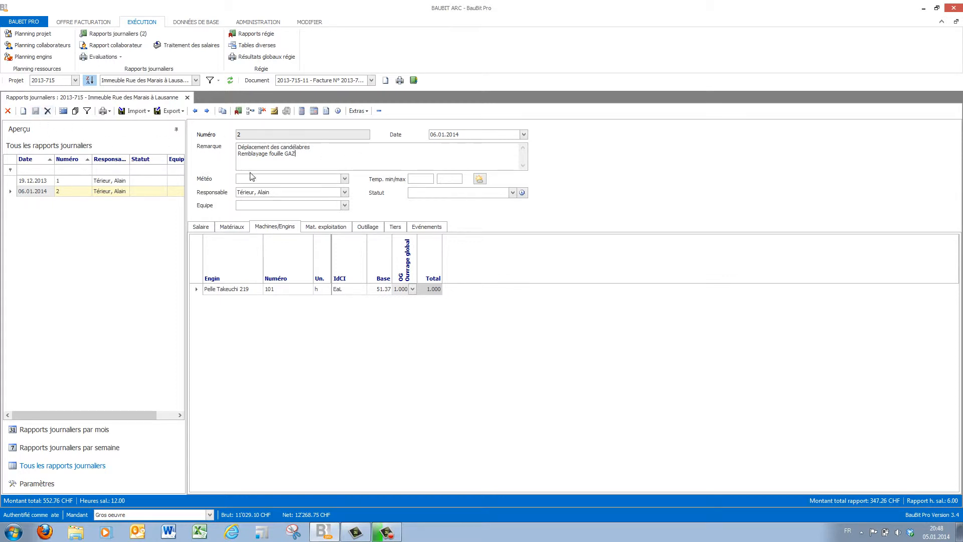
Step: Fill in the report's weather and min/max temperatures automatically, set its status to EC (En cours), and save
click(481, 181)
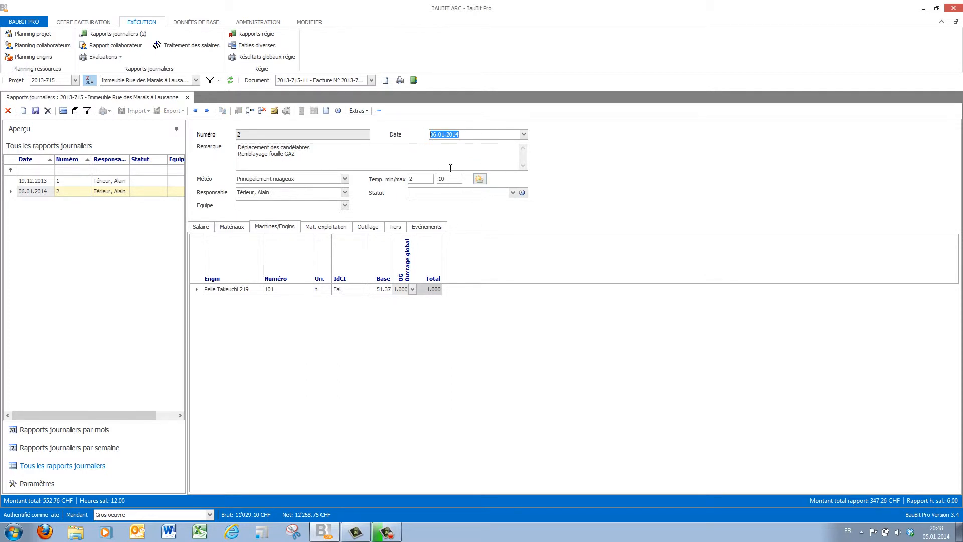
click(511, 194)
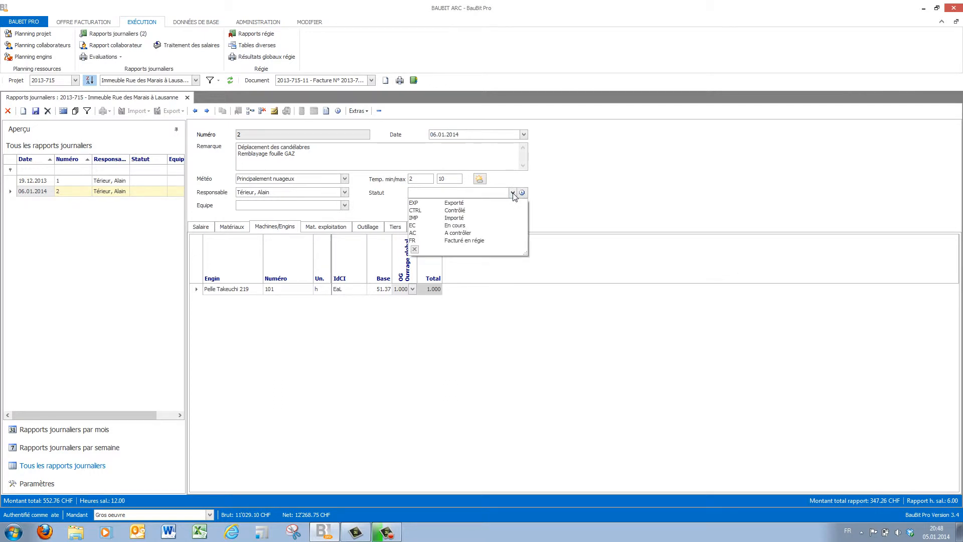
click(455, 226)
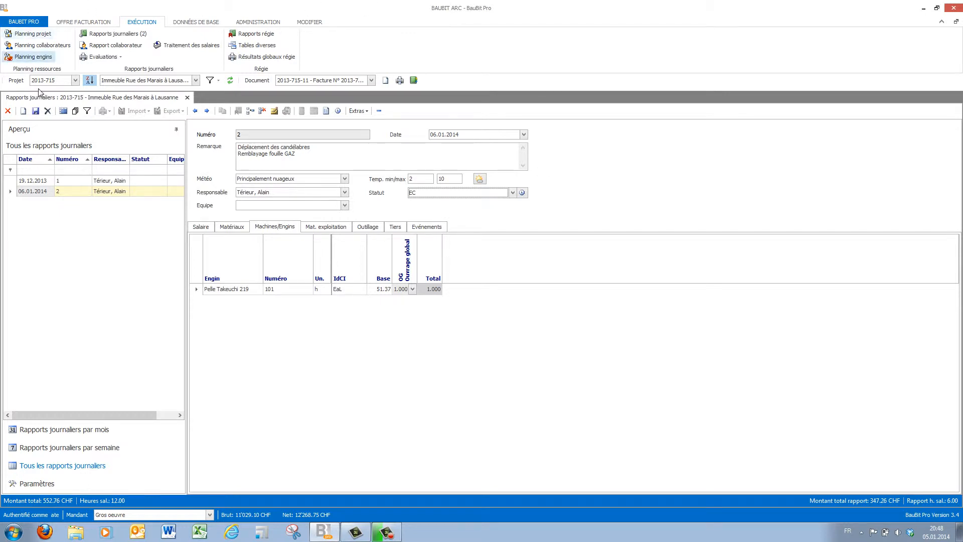
click(36, 111)
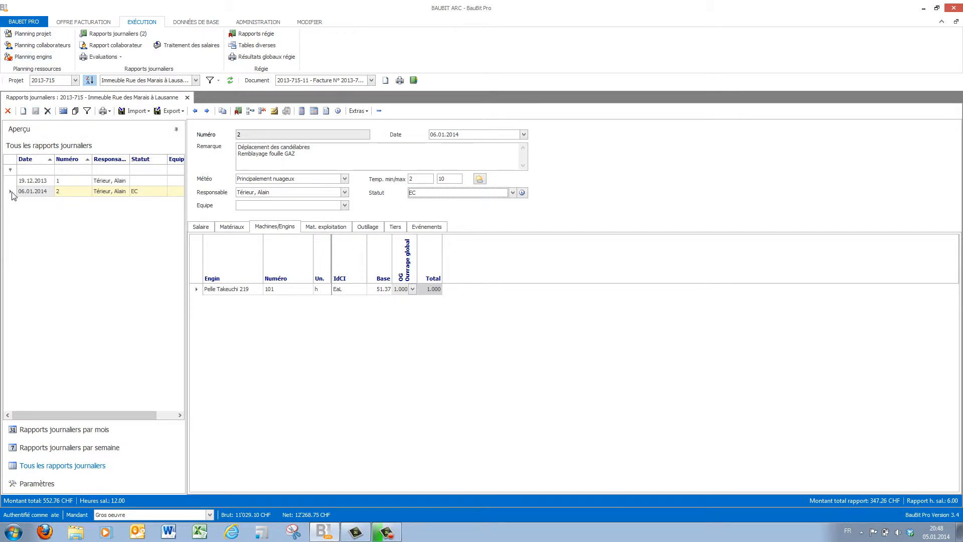
Step: Preview the printed list of the 06.01.2014 daily report with the price level Sans prix, and close the preview
click(13, 192)
click(108, 111)
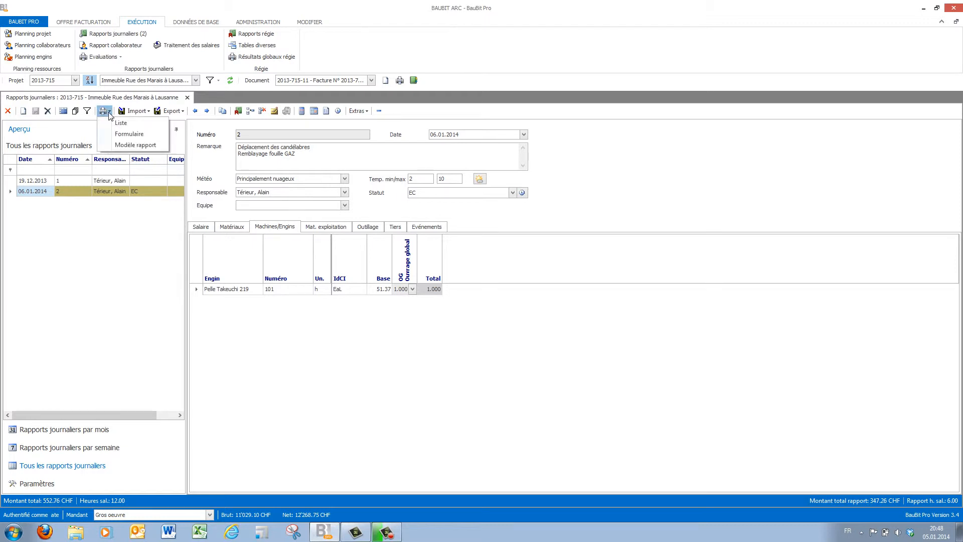
click(120, 123)
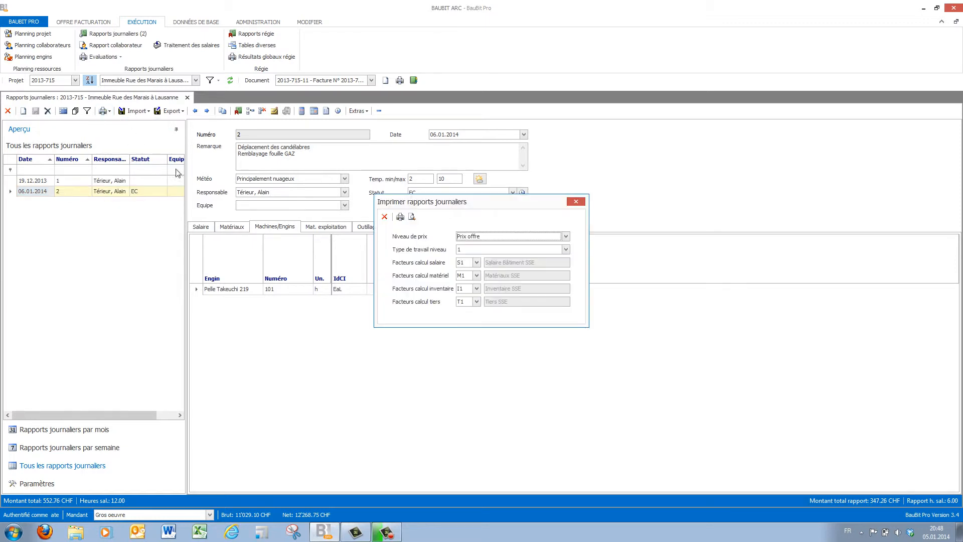
click(486, 238)
click(460, 243)
click(411, 216)
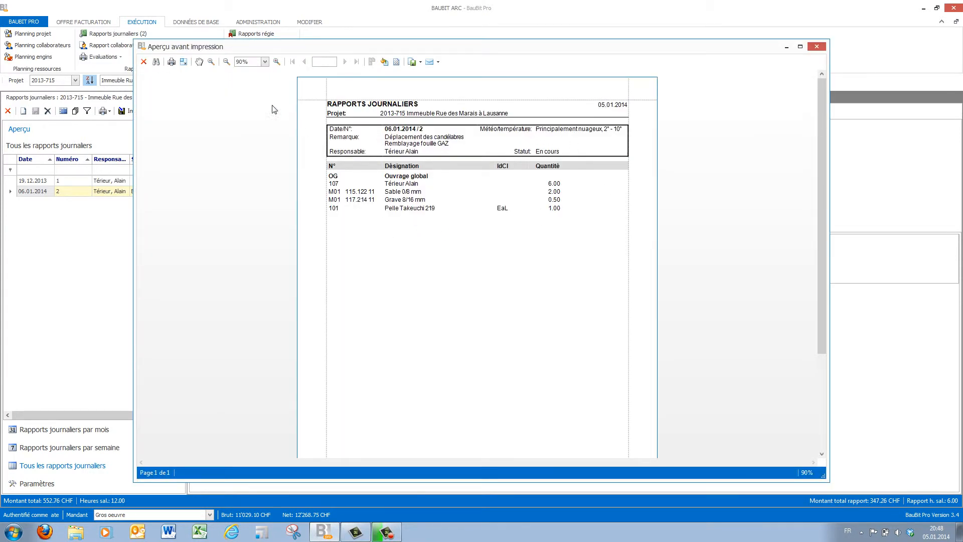
click(144, 62)
Step: Set the list's price level to Prix offre, preview the daily report with prices, and close the preview and print dialog
click(529, 236)
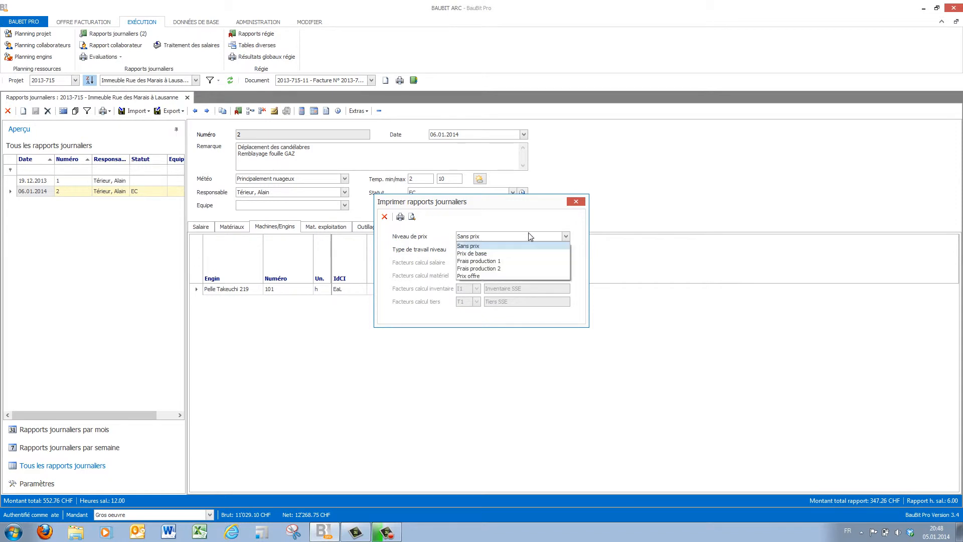
click(506, 271)
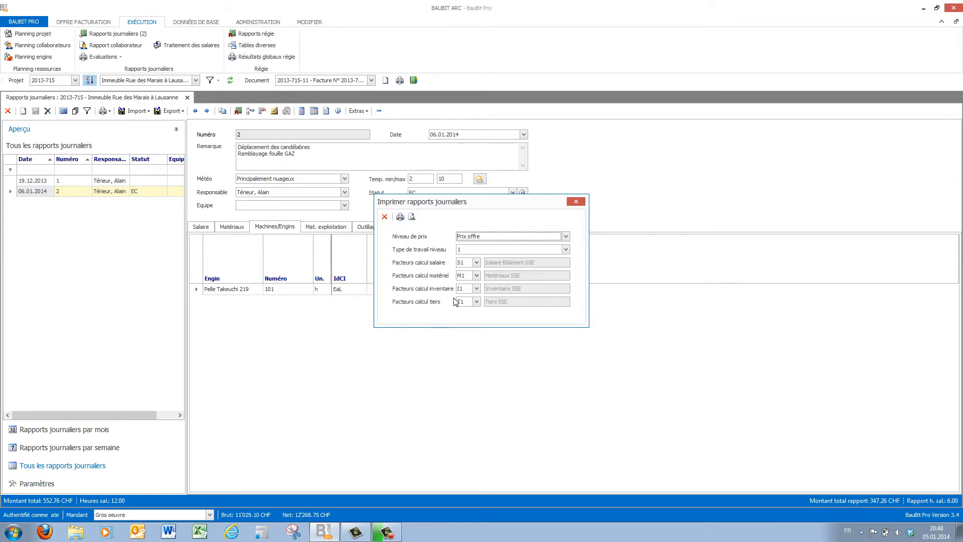
click(412, 216)
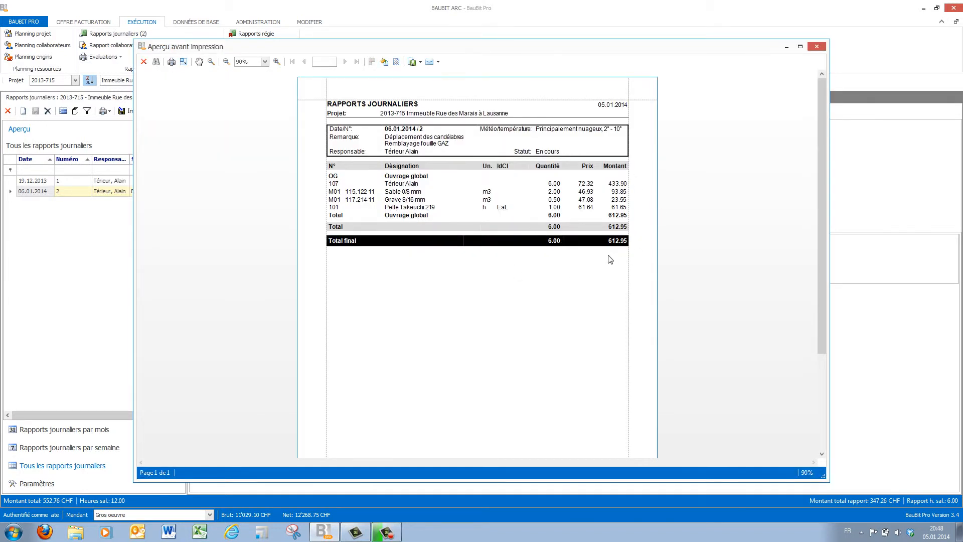
click(816, 47)
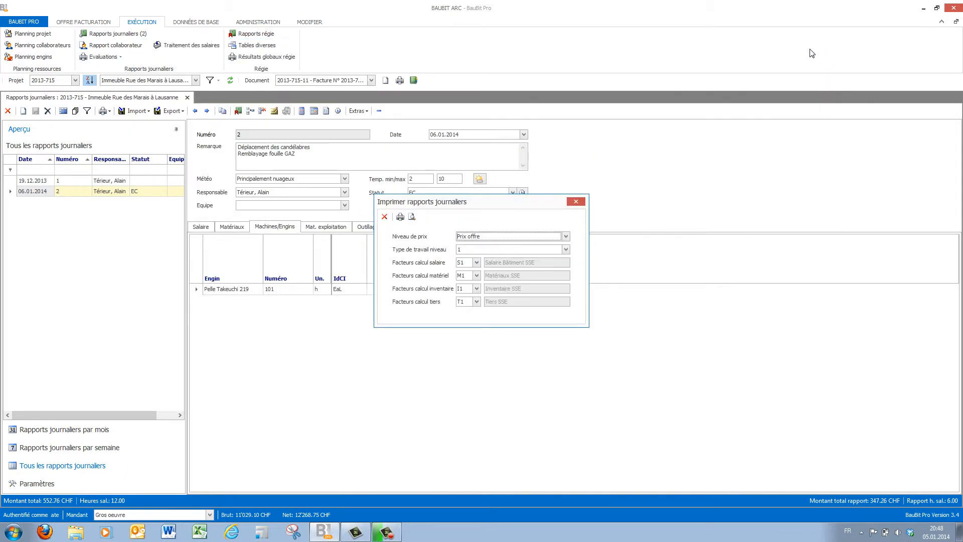
click(384, 216)
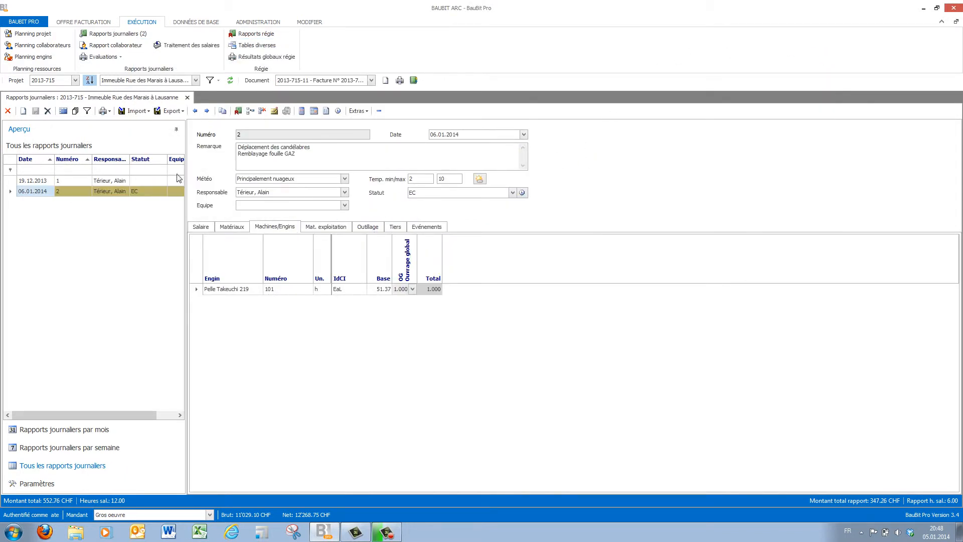
Step: Select both the 19.12.2013 and 06.01.2014 daily reports, preview their combined list at Prix offre, and close the preview and print dialog
click(10, 181)
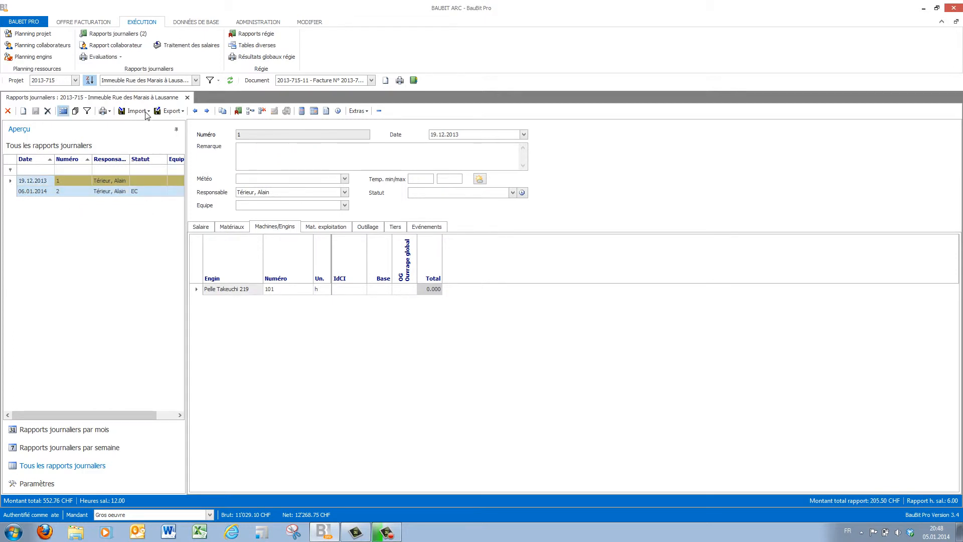
click(104, 111)
click(116, 123)
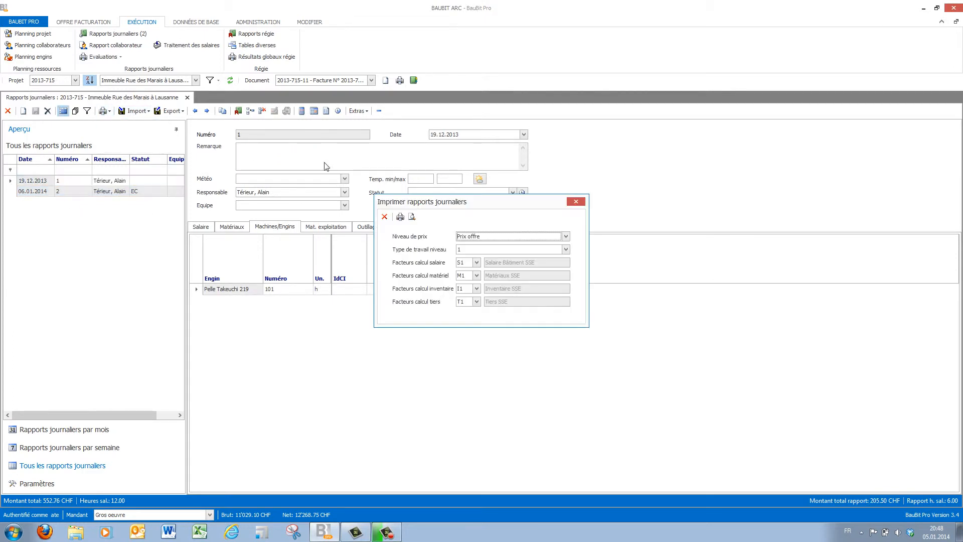
click(414, 221)
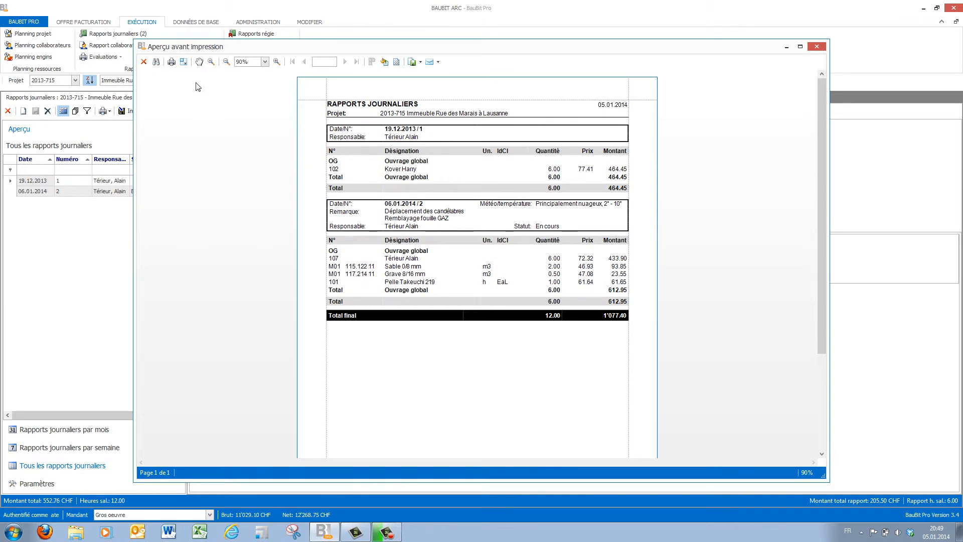
click(144, 62)
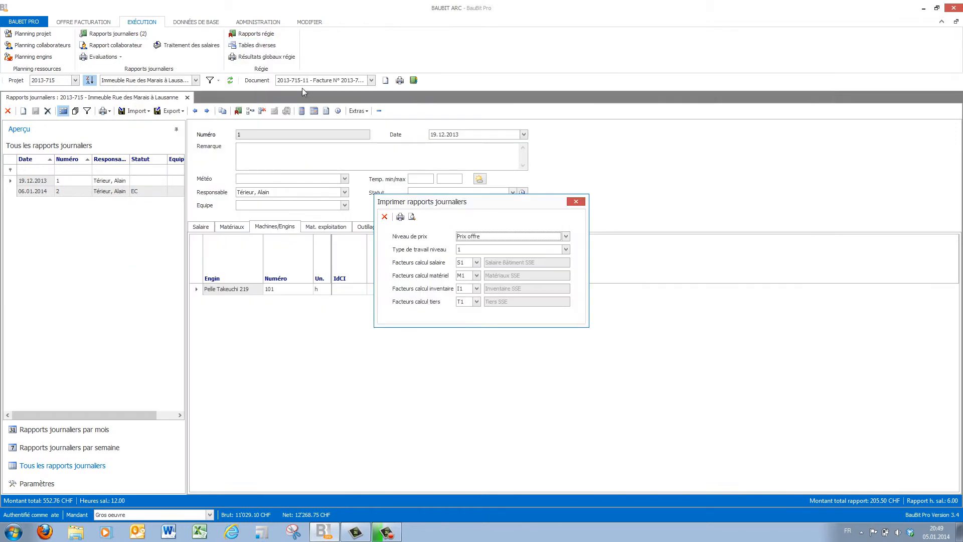
click(385, 216)
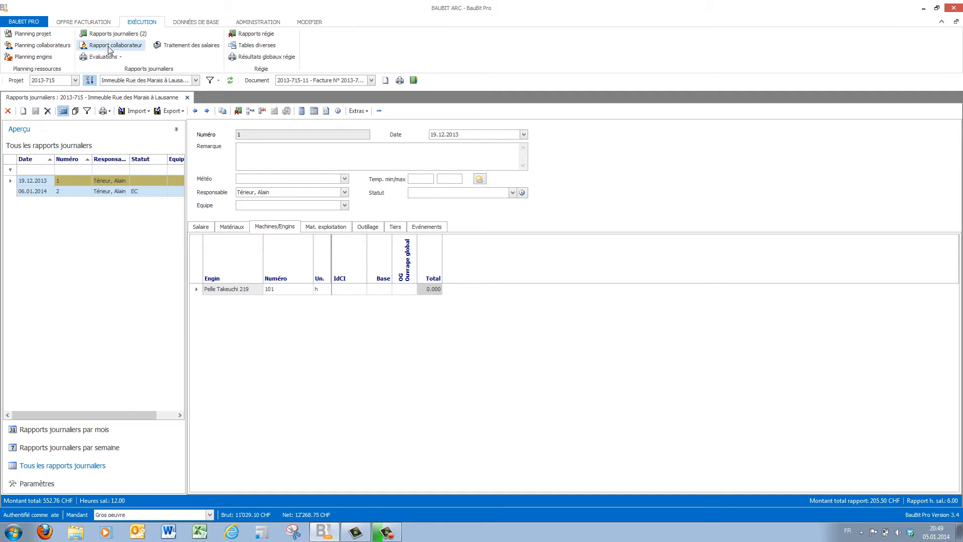
Step: Open the Résultats globaux postcalculation evaluation, with Prix offre as price level and N° de rapport as group level 2
click(120, 58)
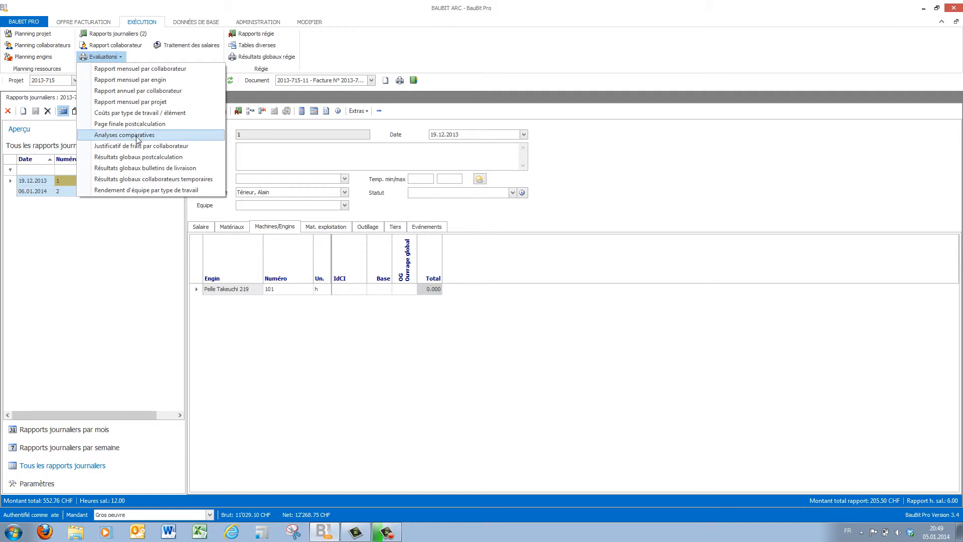
click(143, 161)
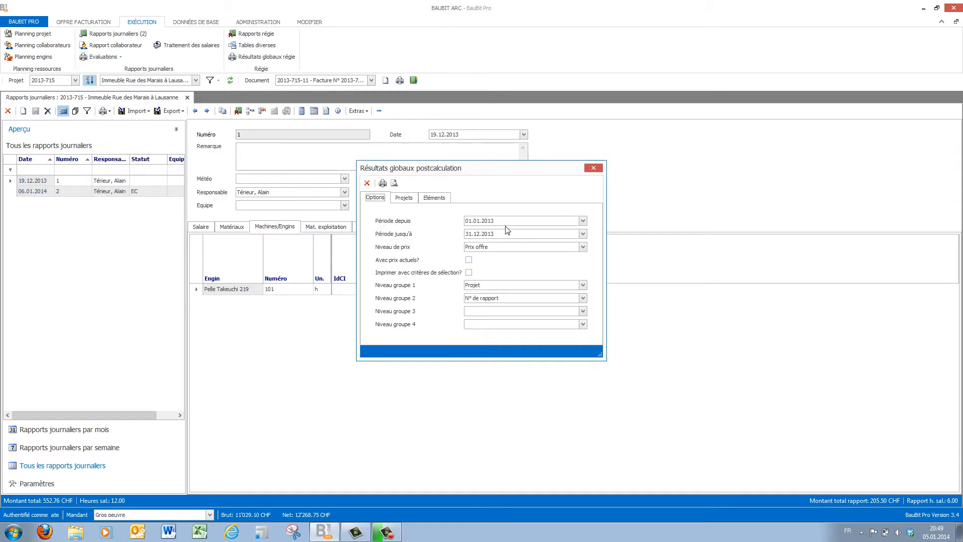
click(507, 247)
click(508, 249)
click(491, 299)
click(491, 299)
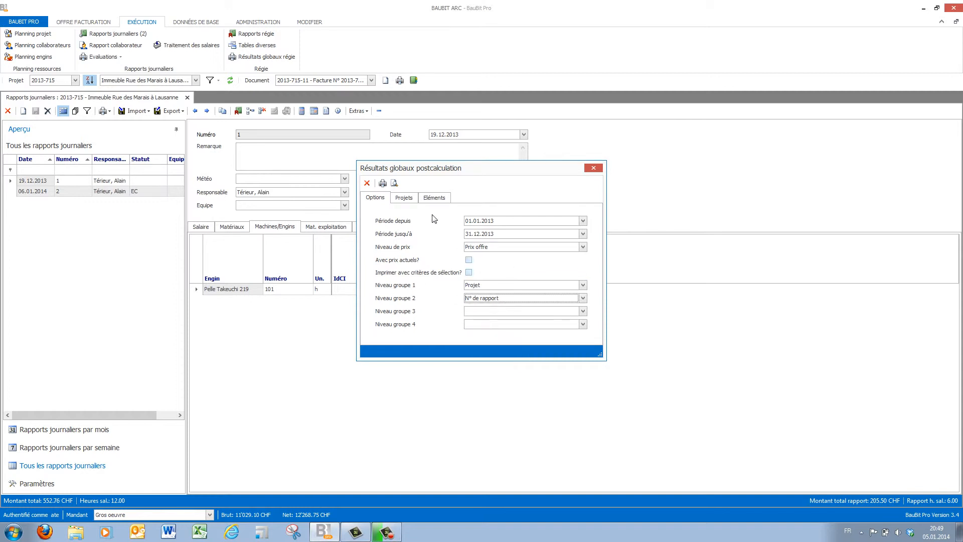
Step: Select all projects for the evaluation, filter the elements by type 2 (Matériaux), and select all of the filtered elements
click(408, 200)
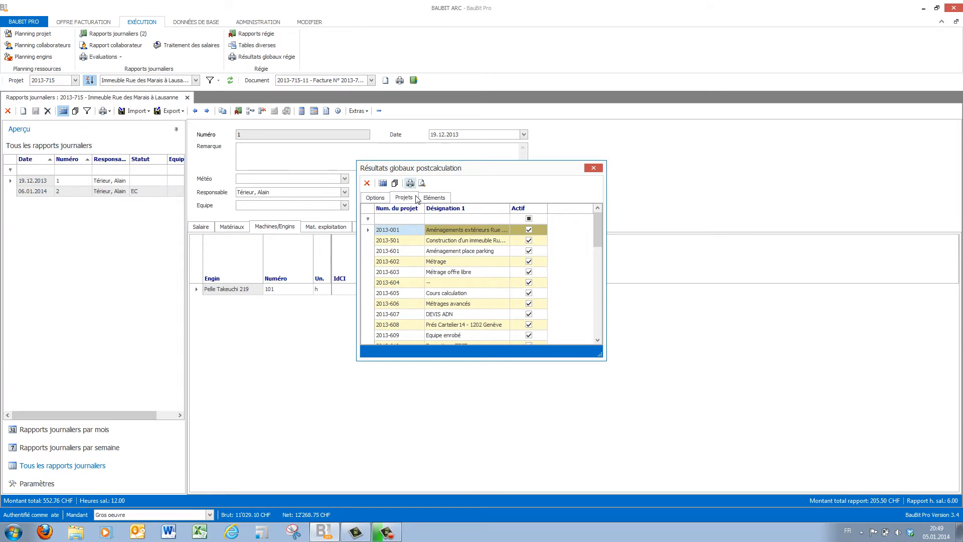
click(382, 184)
click(443, 199)
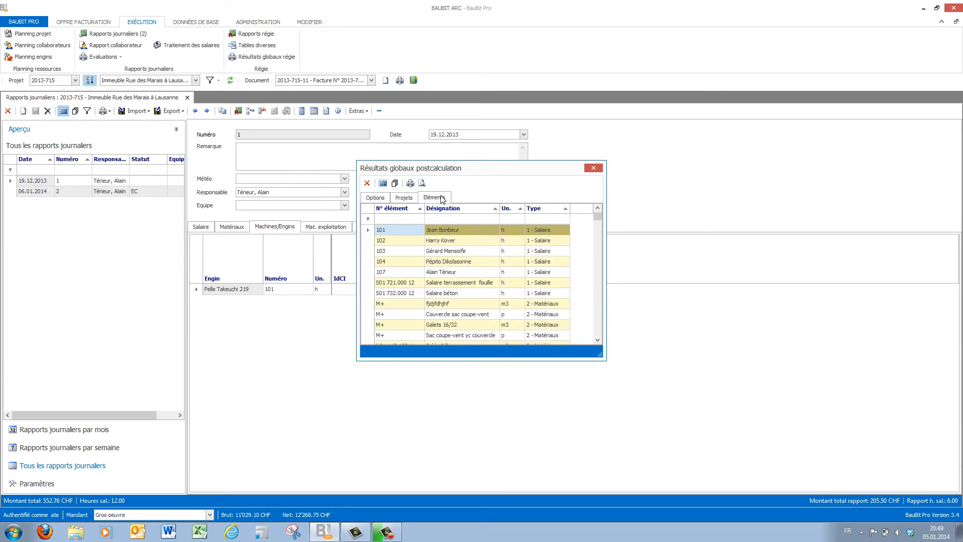
click(544, 219)
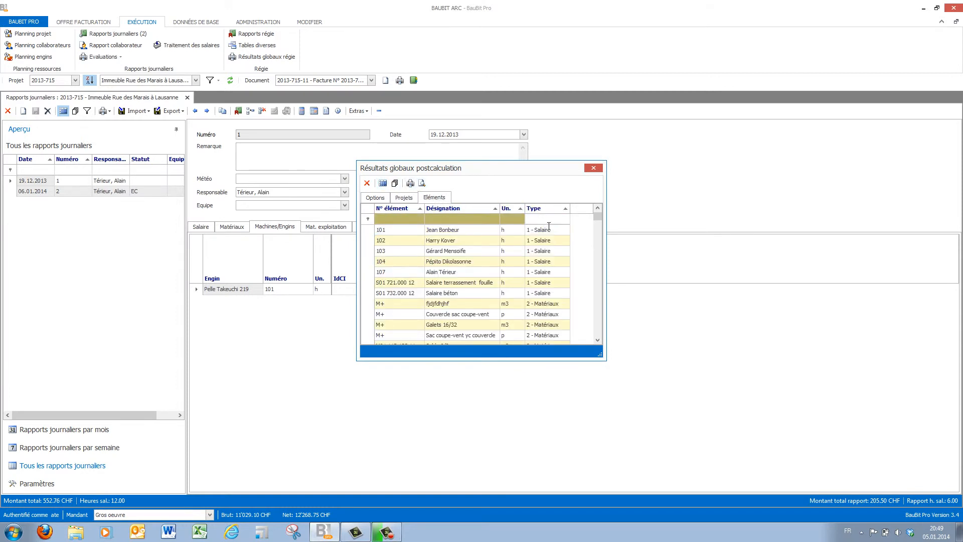
text(2)
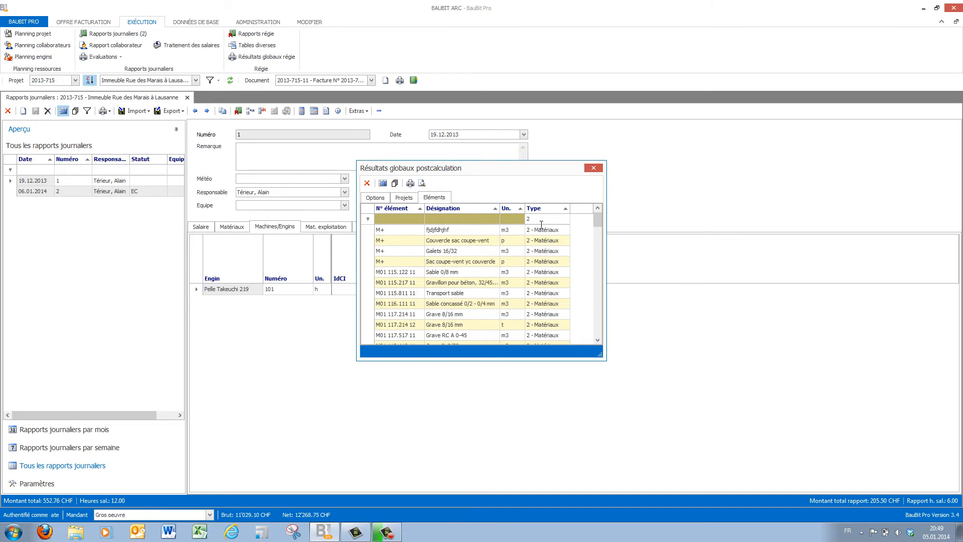
click(383, 182)
Step: Preview the global postcalculation results, look through both pages of amounts per project and report, and close the preview
click(425, 186)
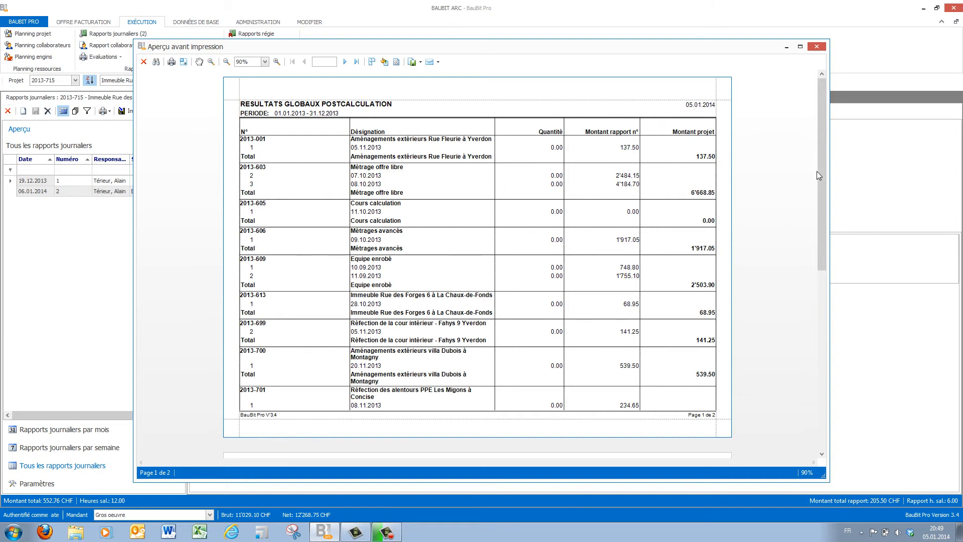
scroll(821, 201, down, 5)
scroll(819, 111, up, 2)
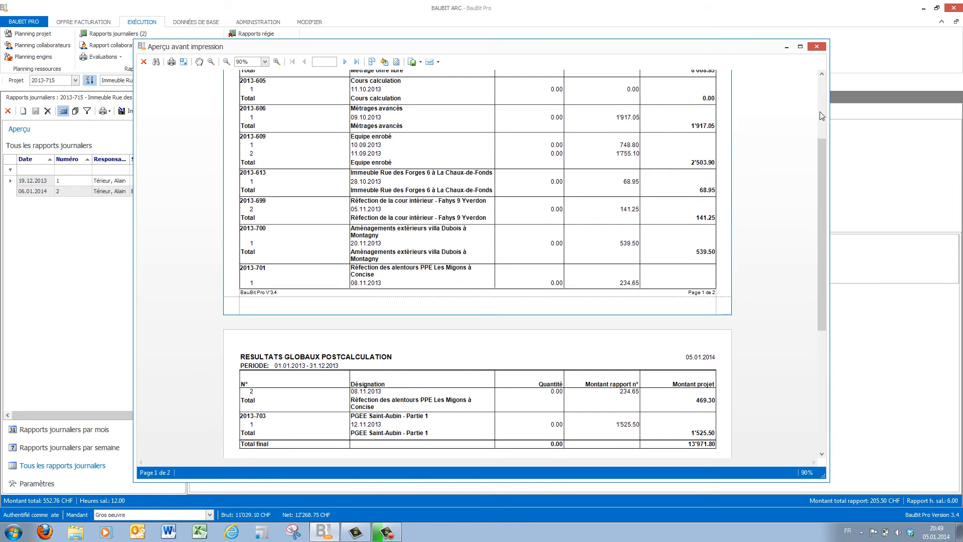
click(817, 47)
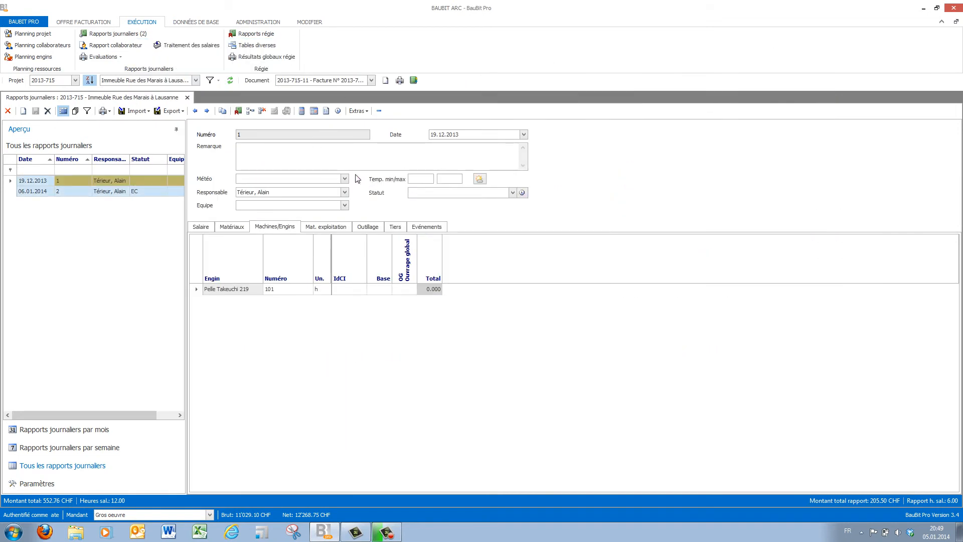
Step: Open the list of available daily report evaluations
click(121, 57)
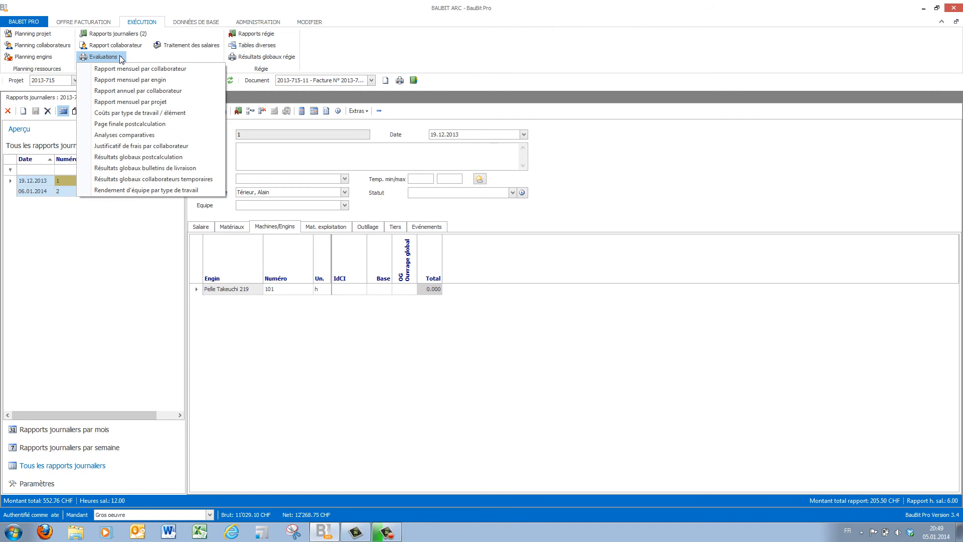